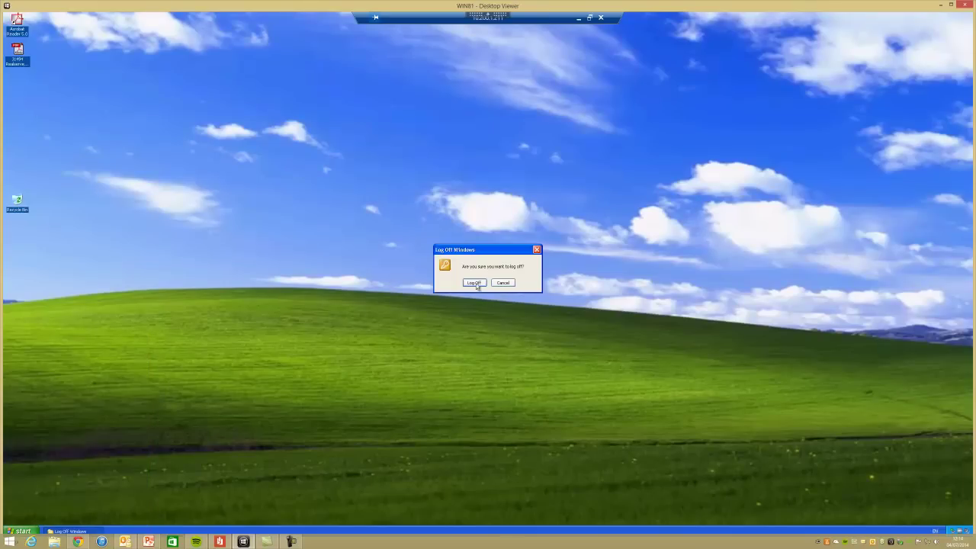
# - Log off XP and run the Reader 5 installer from Z:\Adobe\Reader 5 as administrator
pyautogui.click(476, 285)
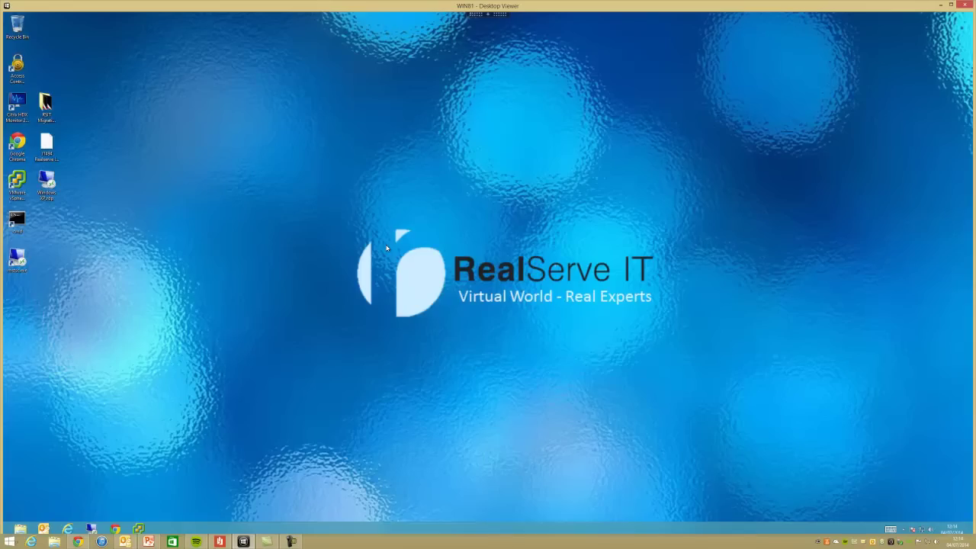
pyautogui.click(19, 528)
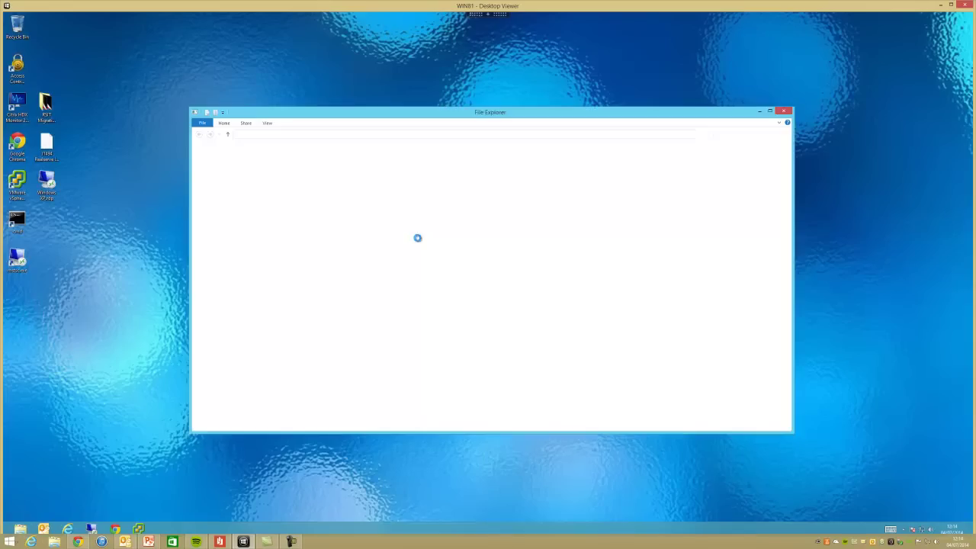
pyautogui.click(225, 246)
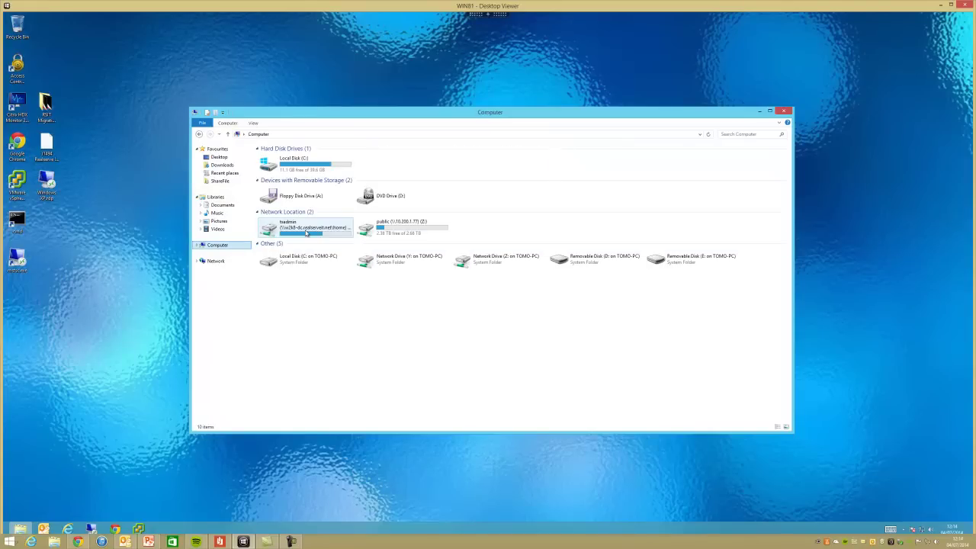
pyautogui.doubleClick(404, 227)
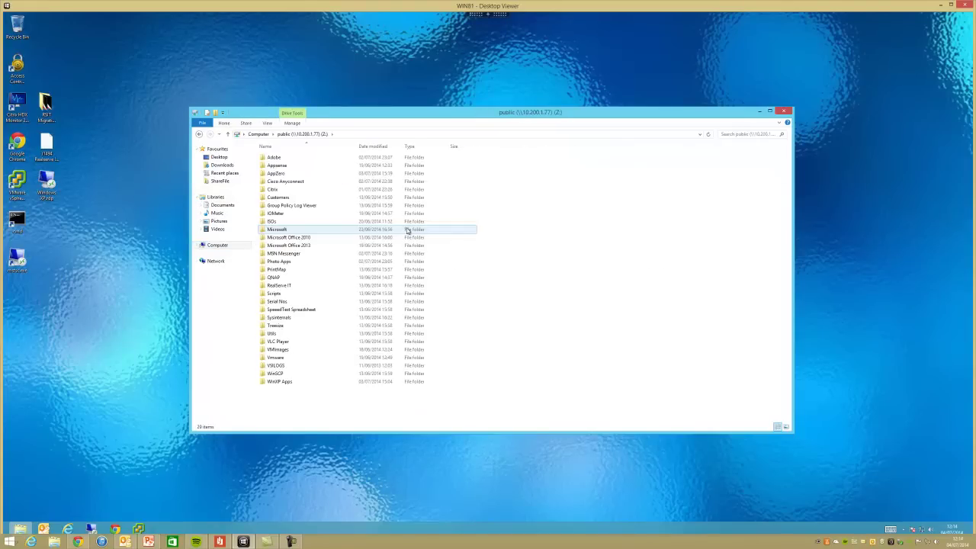
pyautogui.doubleClick(289, 158)
pyautogui.doubleClick(290, 158)
pyautogui.click(296, 158)
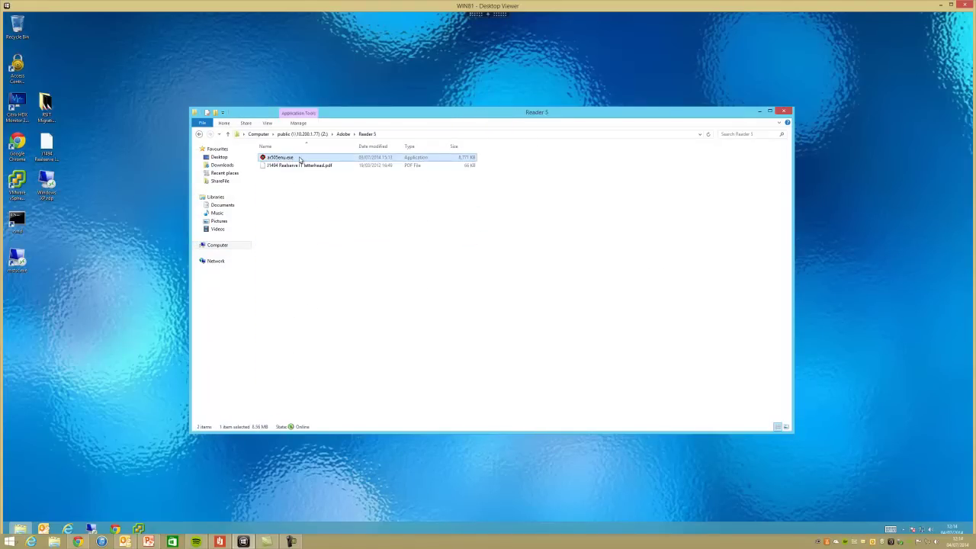
pyautogui.rightClick(300, 160)
pyautogui.click(279, 180)
pyautogui.click(513, 278)
# - Browse to the Program Files folder on Local Disk (C:)
pyautogui.click(220, 245)
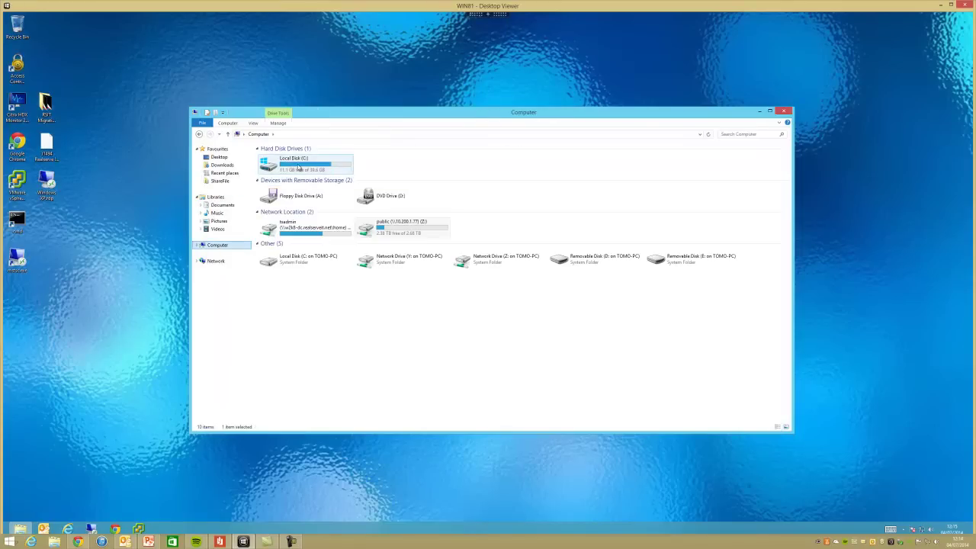
pyautogui.doubleClick(298, 167)
pyautogui.doubleClick(289, 174)
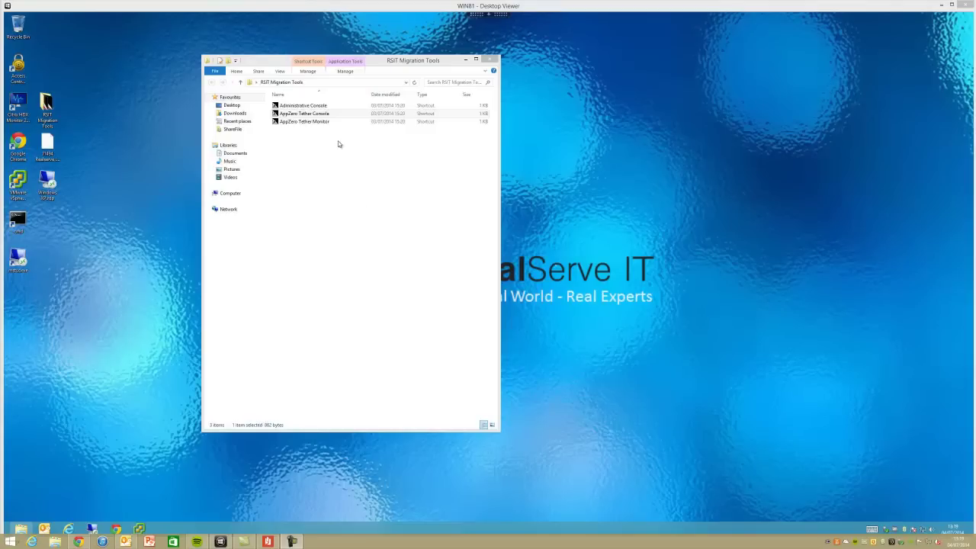
# - Launch AppZero Tether Console and create the appliance C:\appliances\reader5
pyautogui.doubleClick(309, 115)
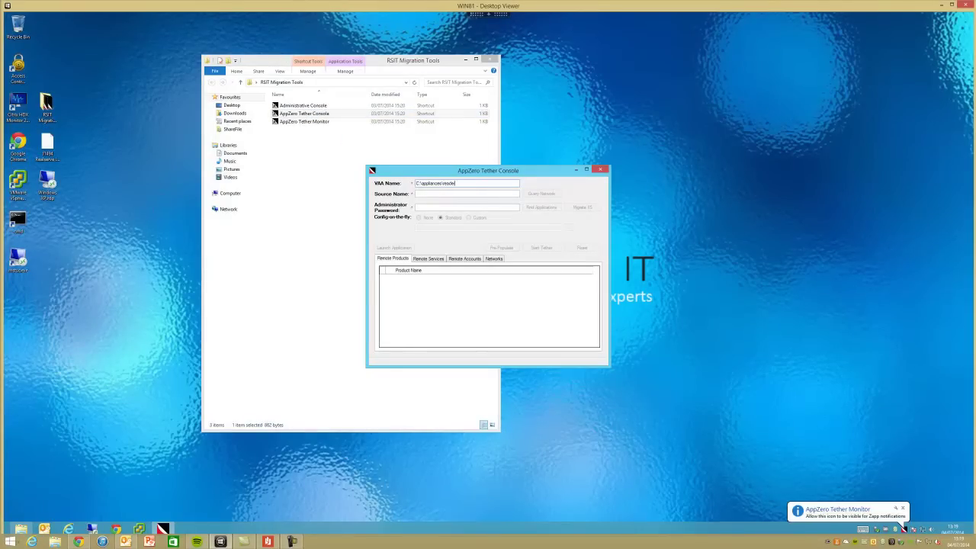
pyautogui.write('5')
pyautogui.press('Return')
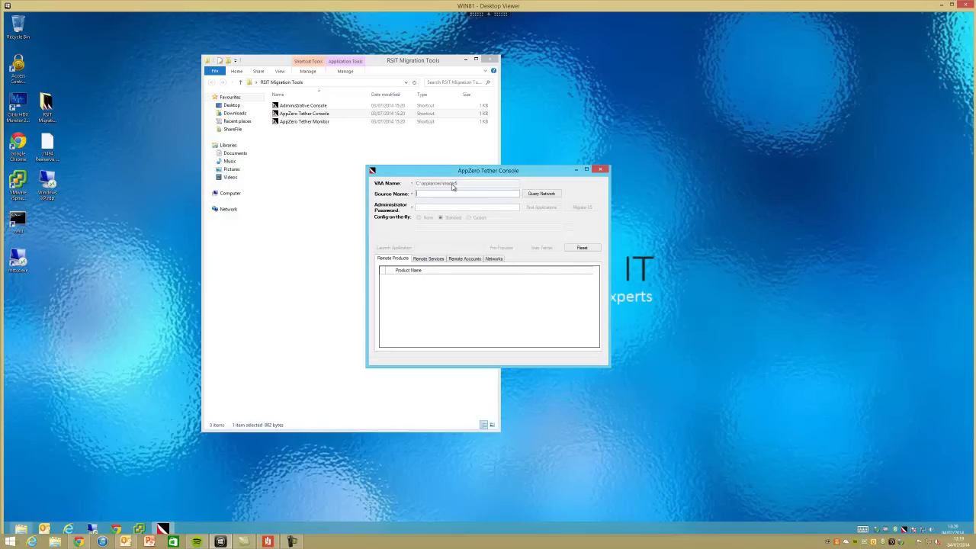
# - Set source WinXP with the administrator password and list its installed applications
pyautogui.write('WinXP')
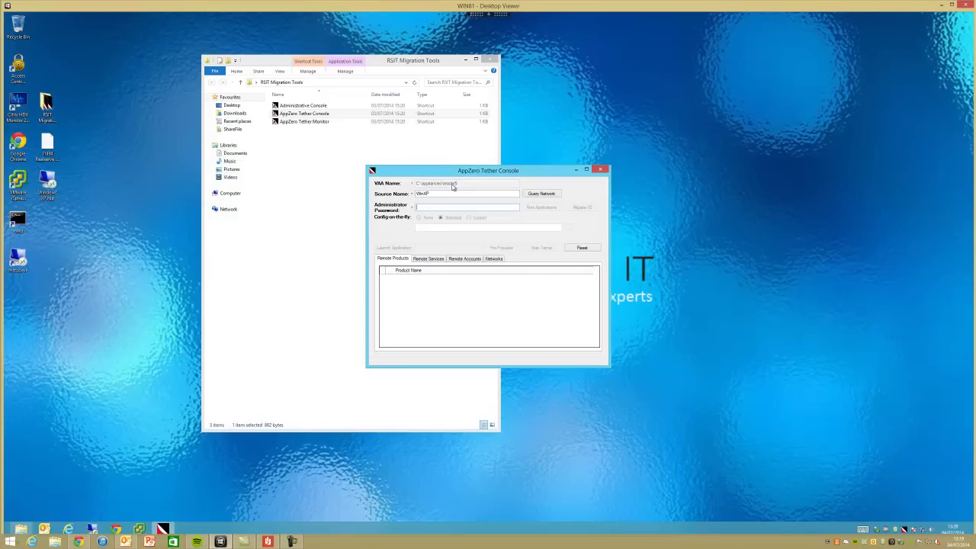
pyautogui.press('Tab')
pyautogui.write('abc')
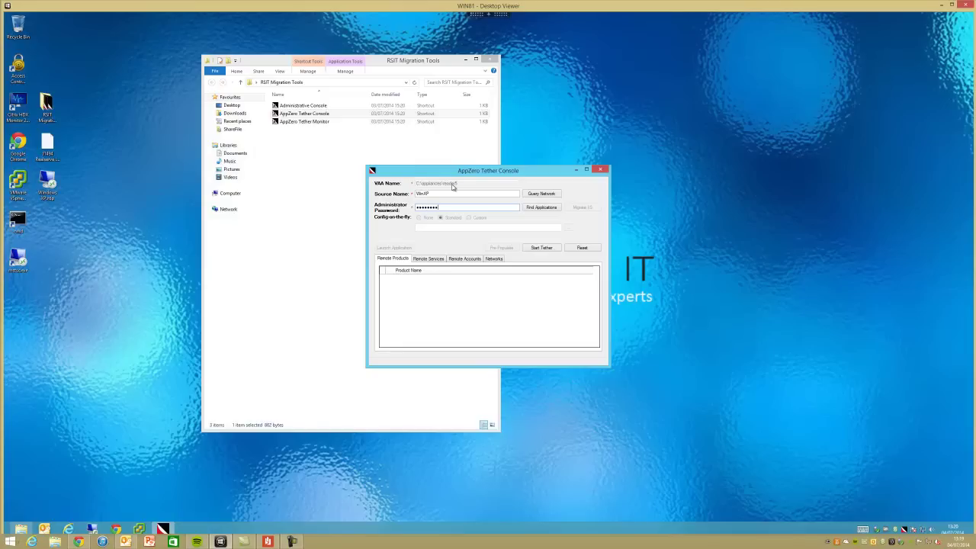
pyautogui.click(541, 208)
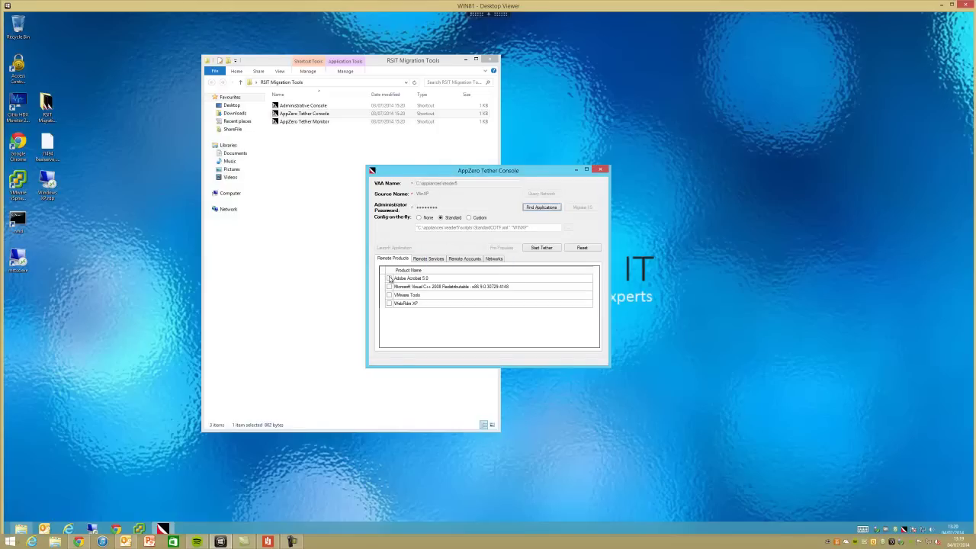
# - Tick Adobe Acrobat 5.0, start the tether, and bring up the launchable applications
pyautogui.click(389, 278)
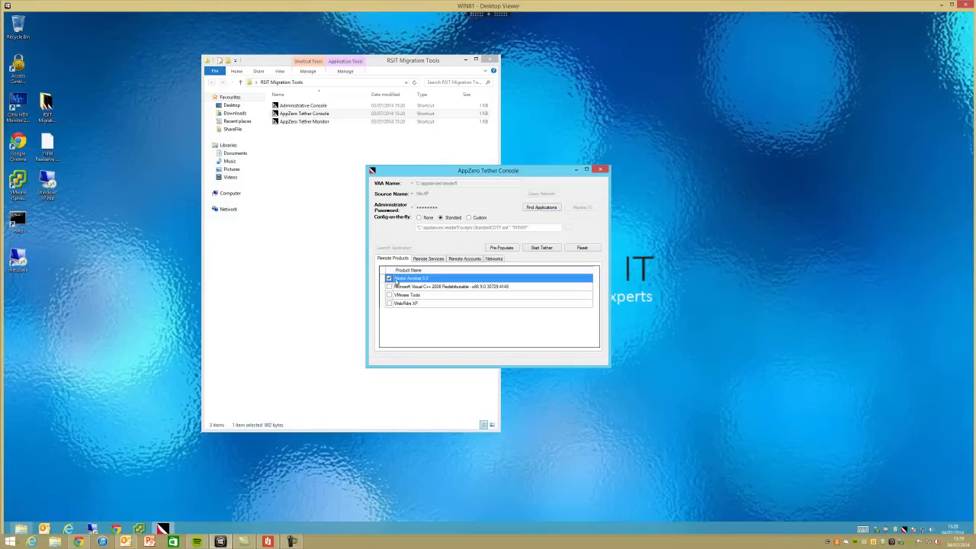
pyautogui.click(541, 247)
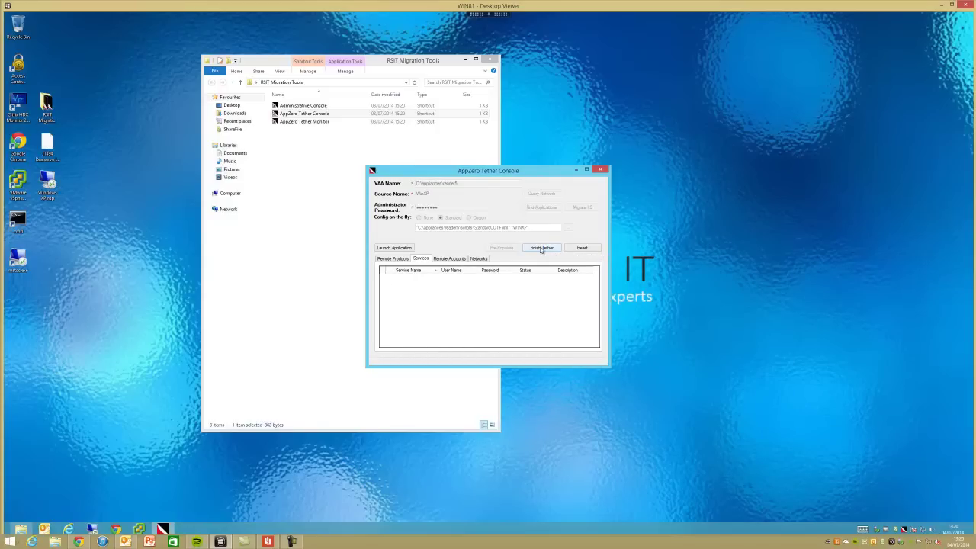
pyautogui.click(408, 249)
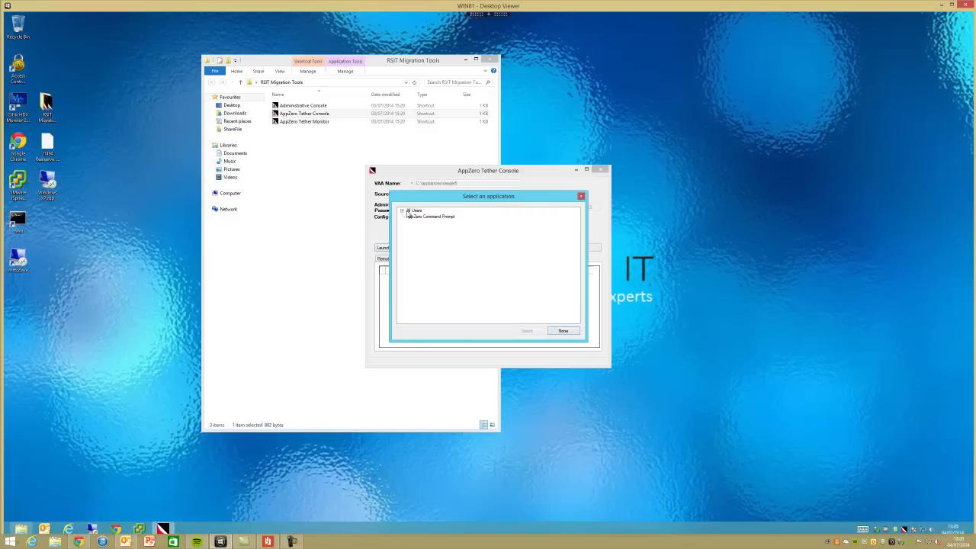
# - Launch Acrobat Reader 5.0 from All Users, running it without compatibility help
pyautogui.click(403, 211)
pyautogui.click(429, 219)
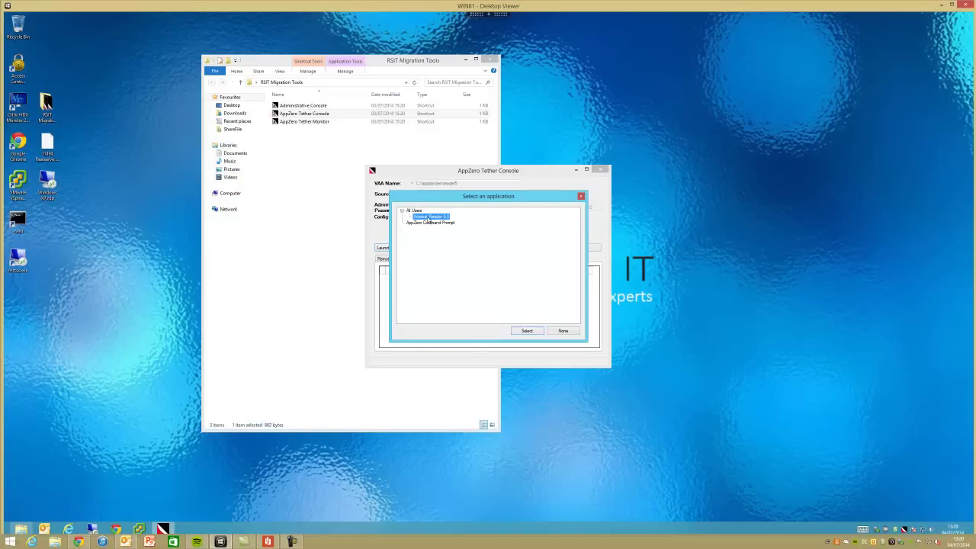
pyautogui.click(526, 330)
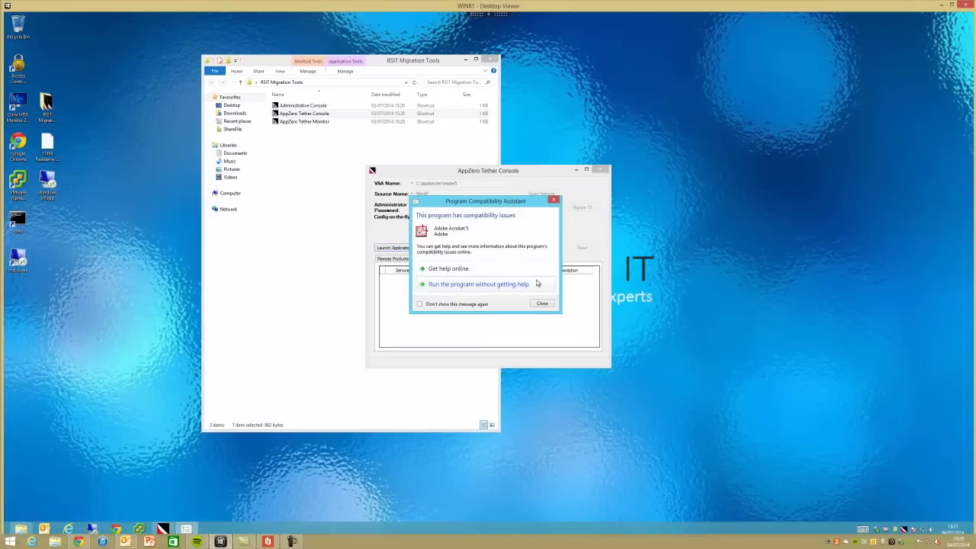
pyautogui.click(493, 284)
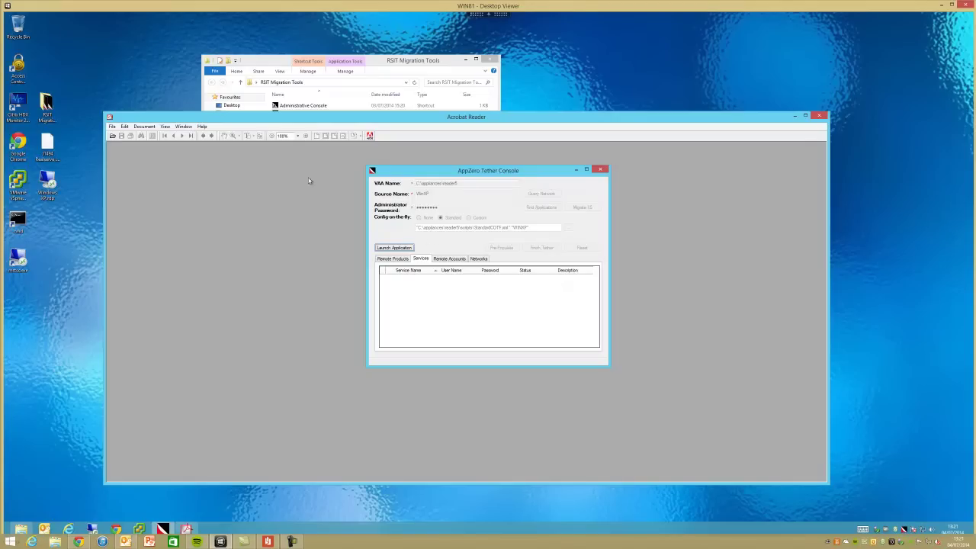
# - Check Acrobat Reader's version in Help > About and dismiss it
pyautogui.click(202, 126)
pyautogui.click(195, 160)
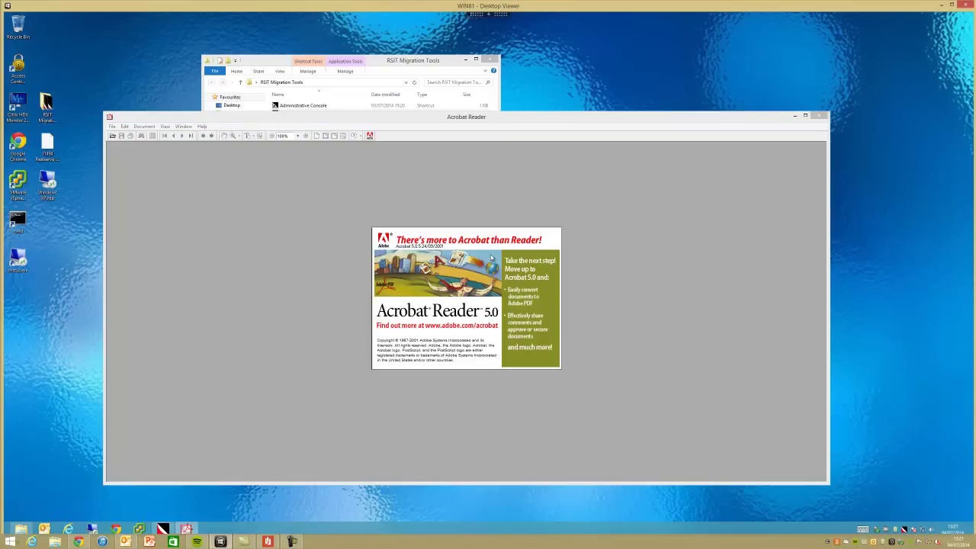
pyautogui.click(478, 283)
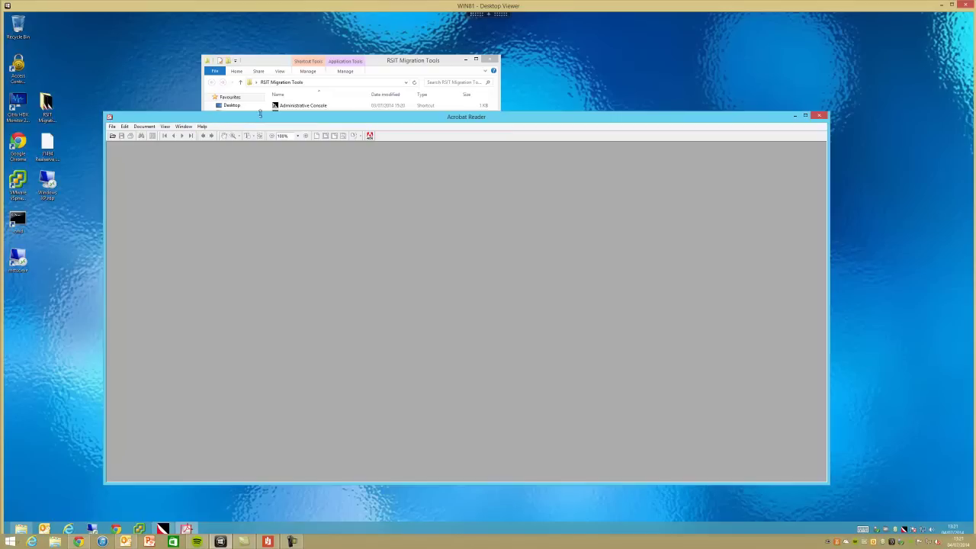
# - Open J1494 Realserve IT letterhead.pdf, then exit Acrobat Reader
pyautogui.click(114, 127)
pyautogui.click(106, 136)
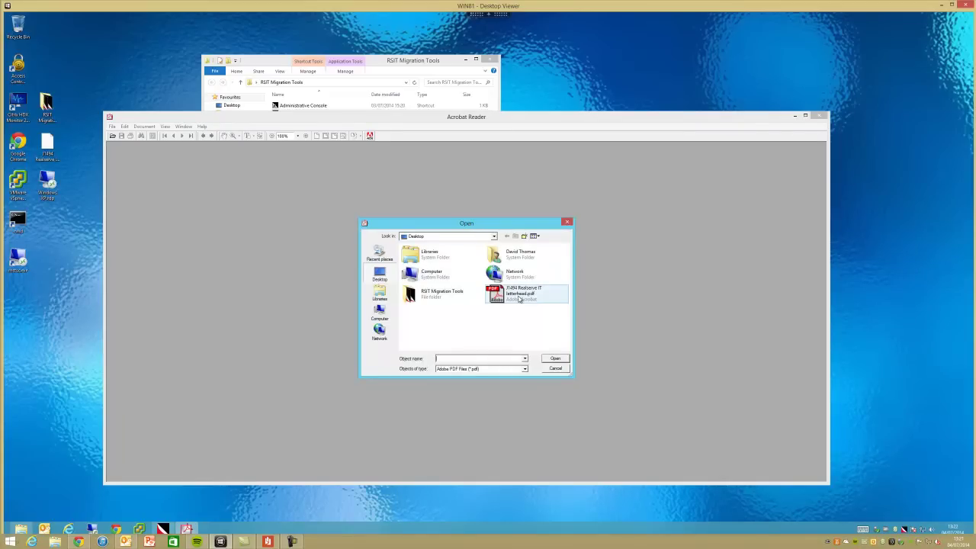
pyautogui.doubleClick(519, 297)
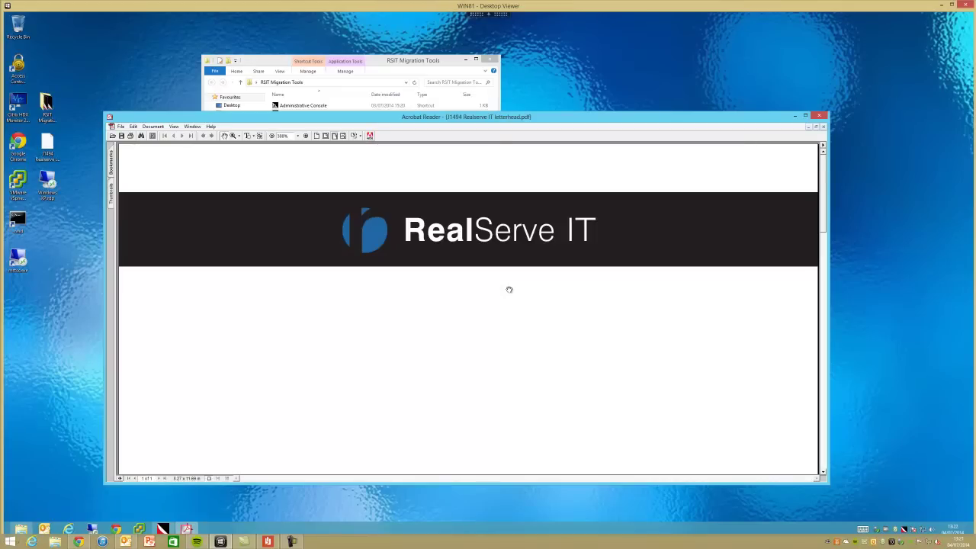
pyautogui.click(121, 126)
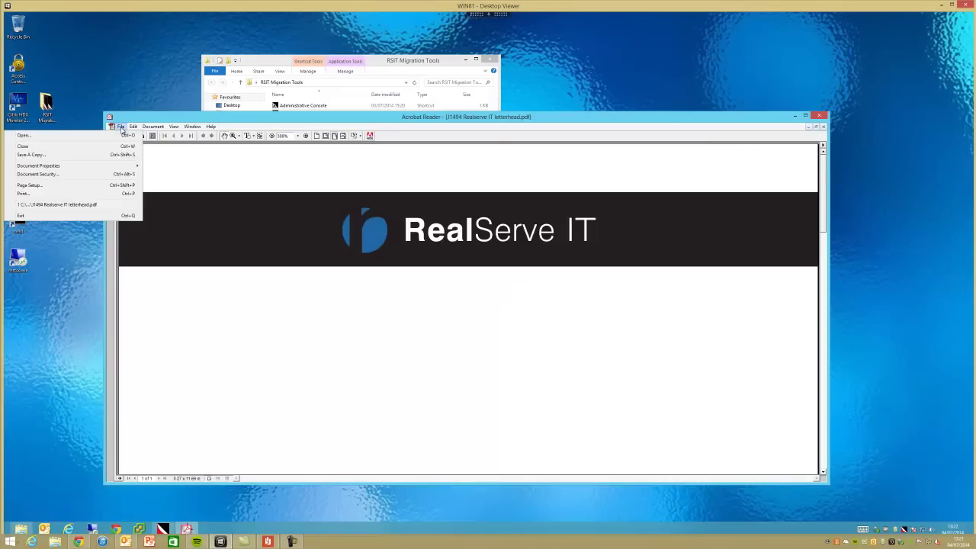
pyautogui.click(109, 217)
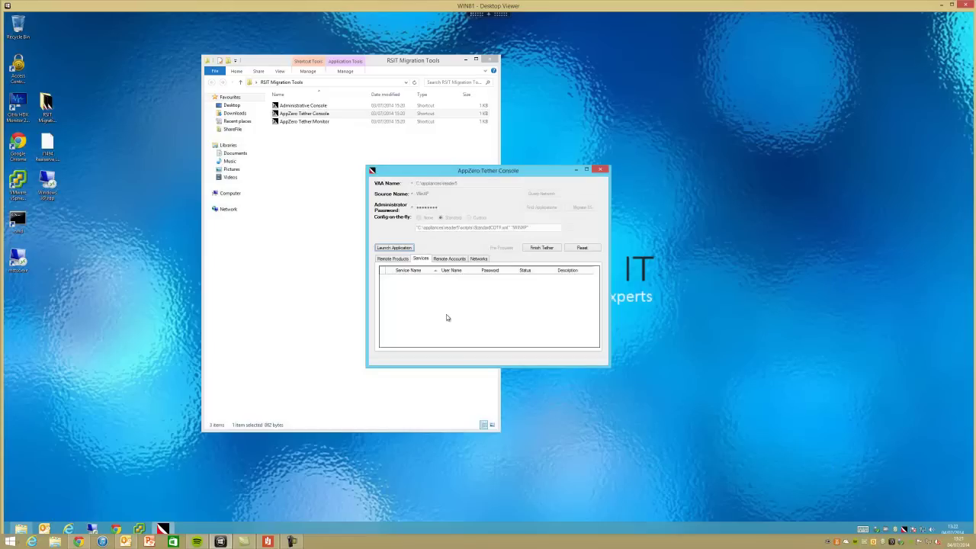
# - Finish the tether to generate the reader5 VAA template and restore the RSIT Migration Tools window
pyautogui.click(549, 250)
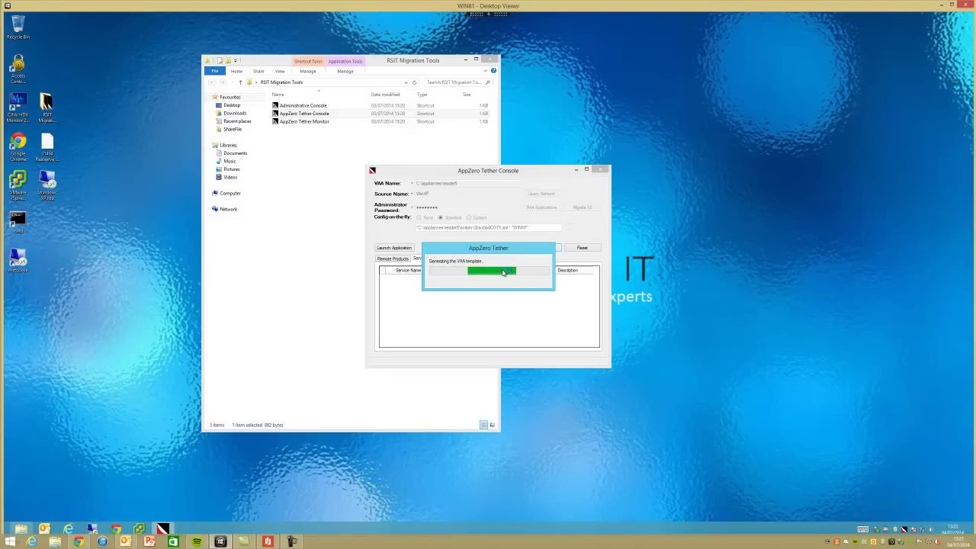
pyautogui.click(22, 529)
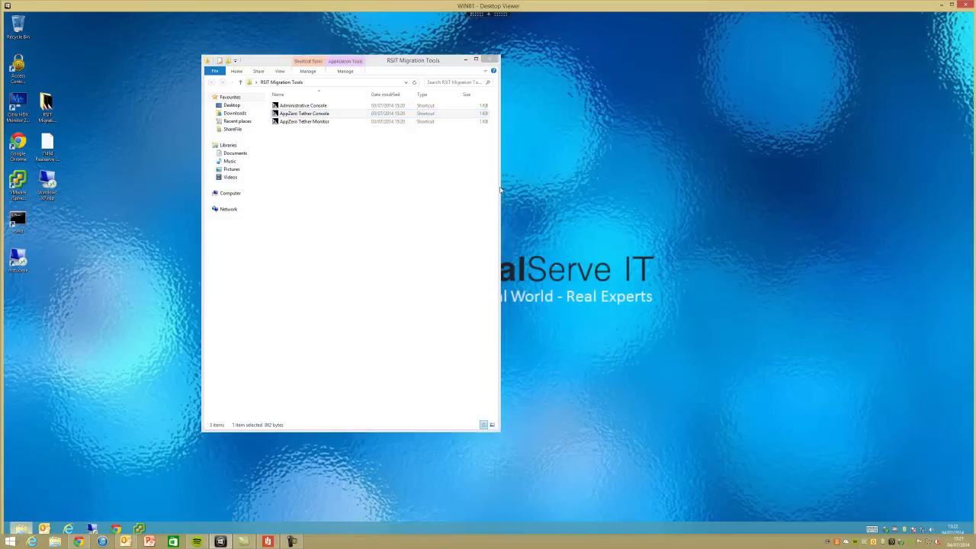
pyautogui.click(26, 529)
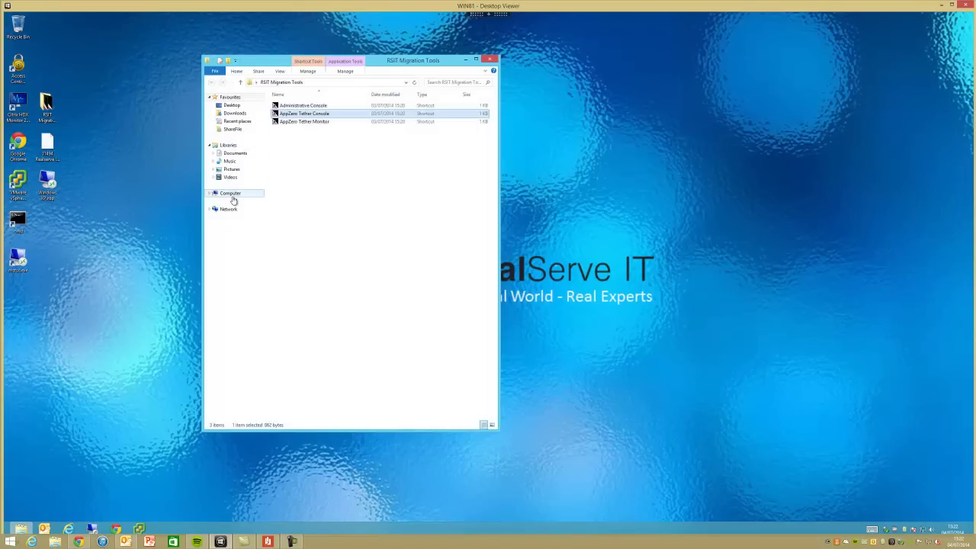
# - Browse to C:\appliances\reader5\cstore_C\Program Files\Adobe\Acrobat 5.0\Reader and select AcroRd32.exe
pyautogui.click(231, 196)
pyautogui.doubleClick(288, 113)
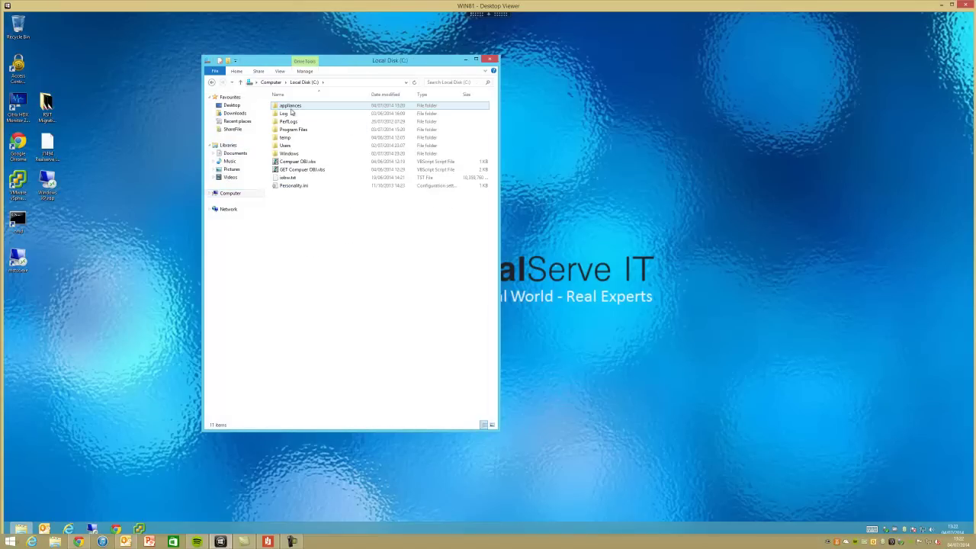
pyautogui.doubleClick(292, 109)
pyautogui.doubleClick(292, 108)
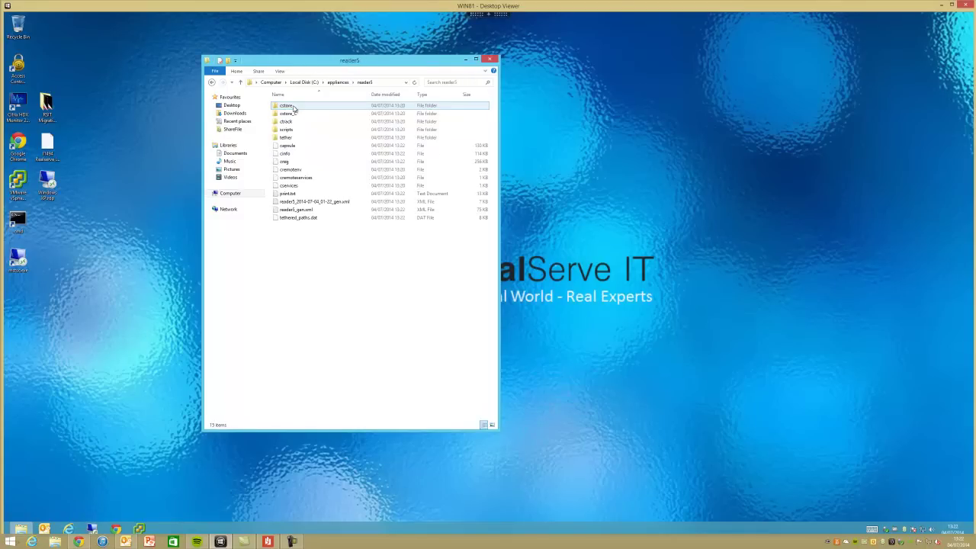
pyautogui.doubleClick(299, 114)
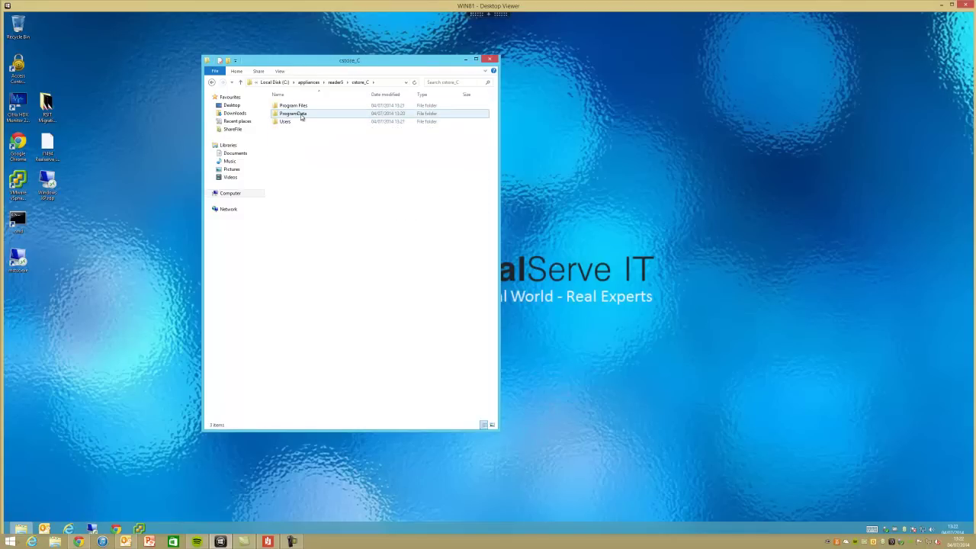
pyautogui.doubleClick(301, 106)
pyautogui.doubleClick(302, 106)
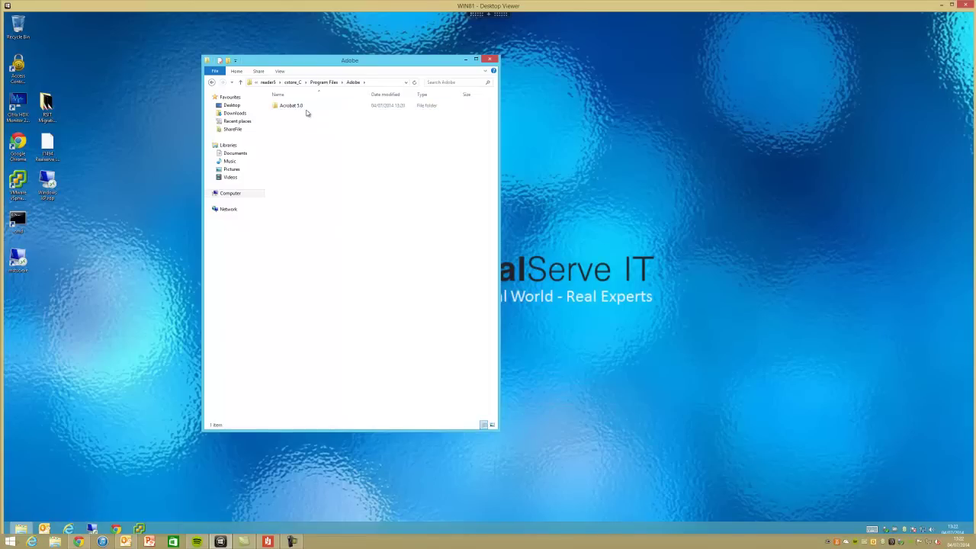
pyautogui.doubleClick(306, 107)
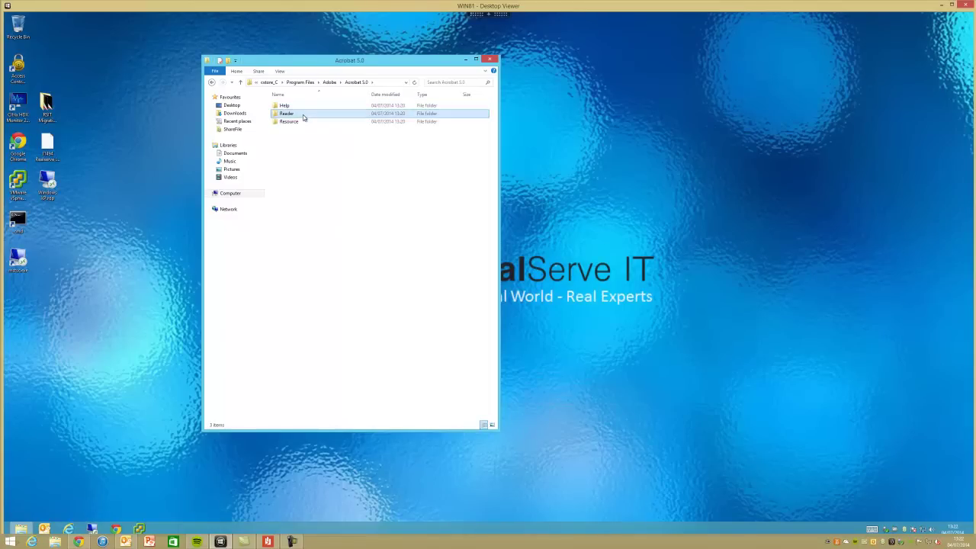
pyautogui.doubleClick(304, 114)
pyautogui.click(306, 178)
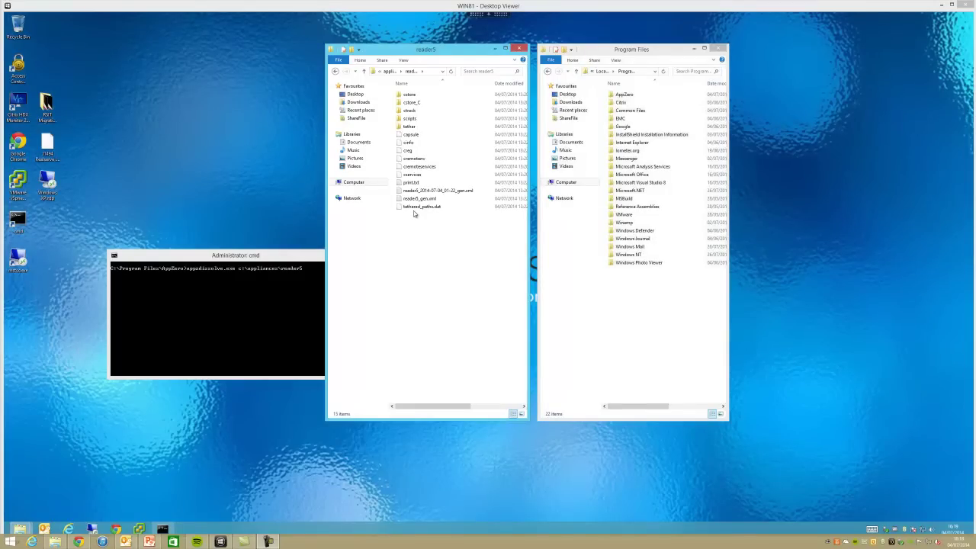
# - Run appzdissolve.exe c:\appliances\reader5 in the repositioned command prompt
pyautogui.click(299, 258)
pyautogui.moveTo(298, 258); pyautogui.dragTo(270, 167)
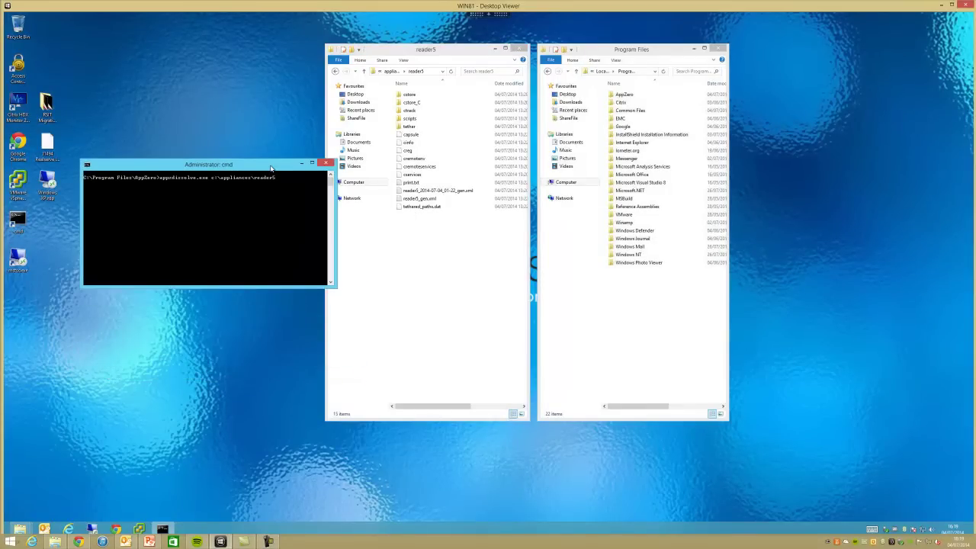
pyautogui.press('Return')
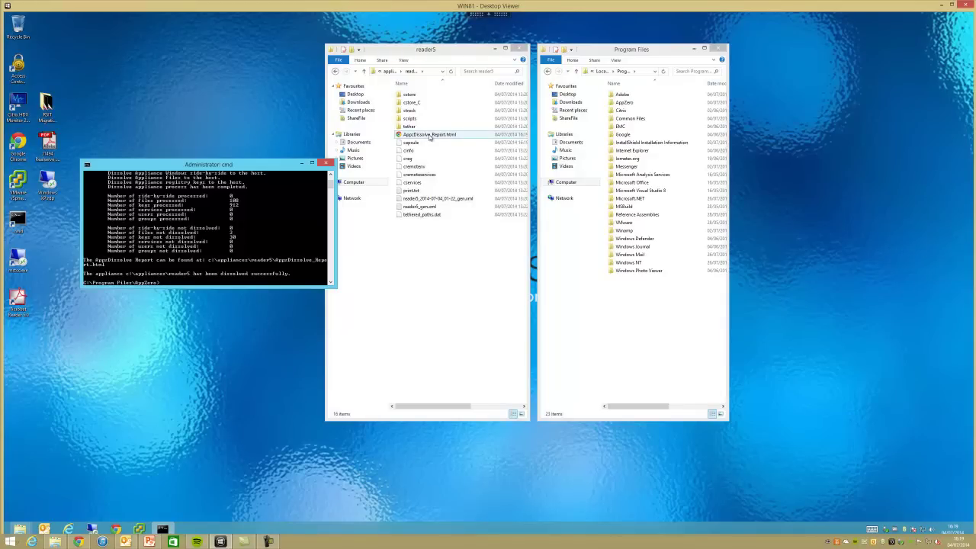
# - Run AcroRd32.exe from Program Files\Adobe\Acrobat 5.0\Reader, then open and close the desktop letterhead PDF
pyautogui.doubleClick(622, 94)
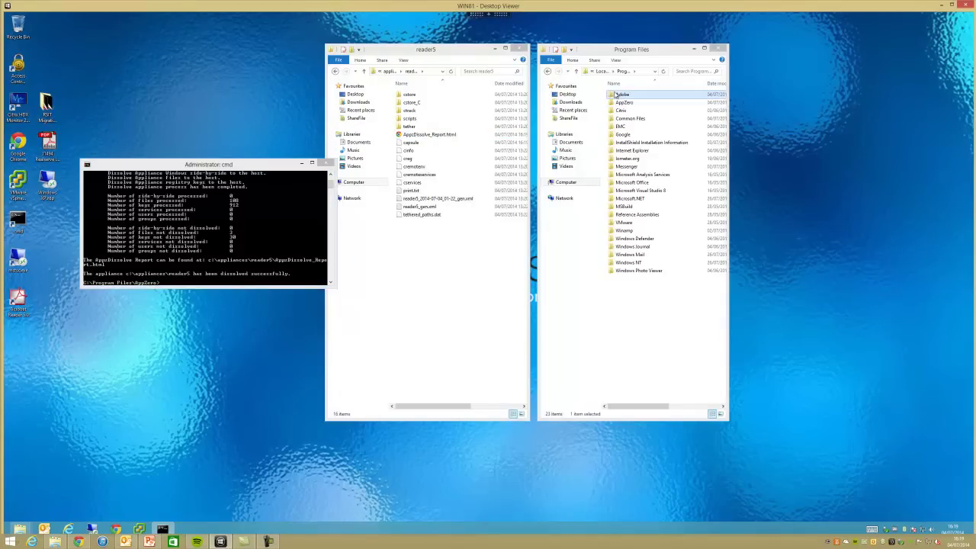
pyautogui.doubleClick(627, 94)
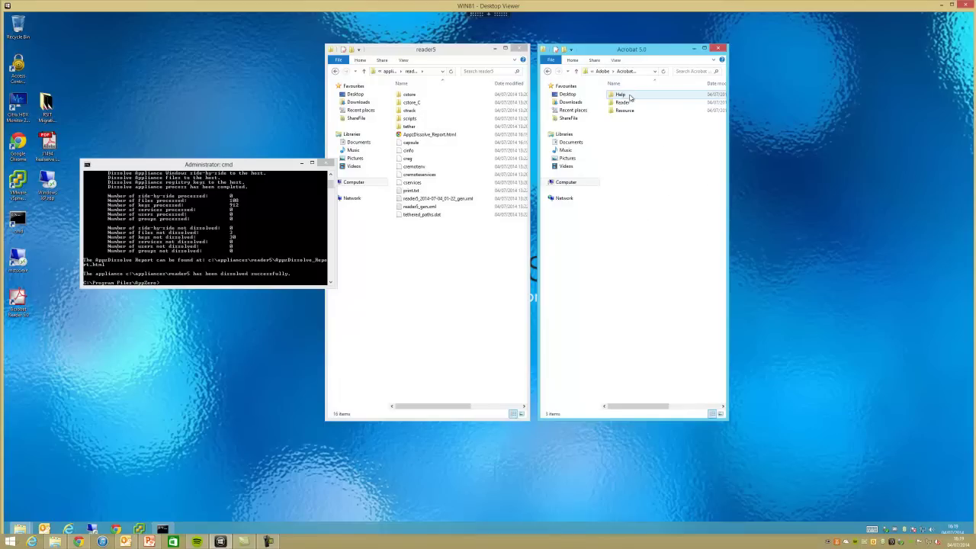
pyautogui.doubleClick(632, 103)
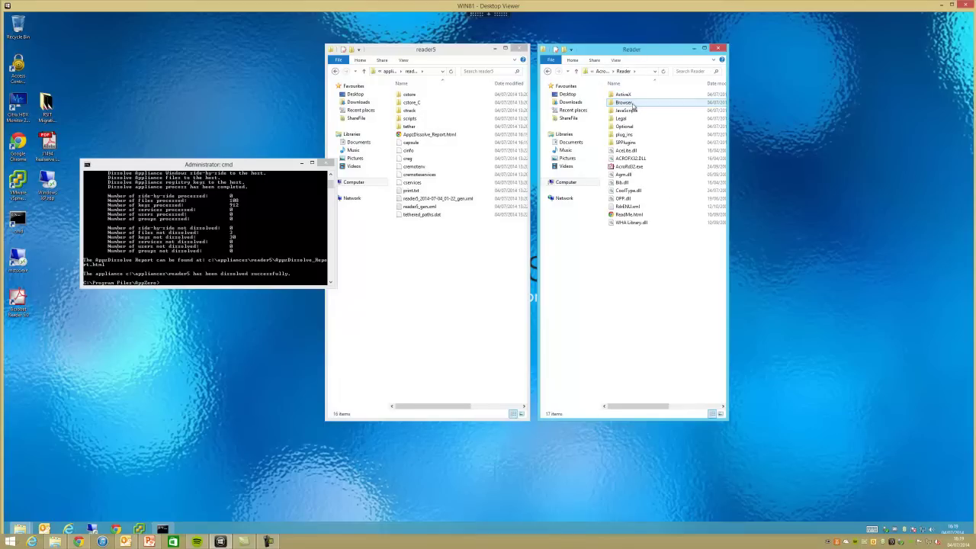
pyautogui.doubleClick(630, 166)
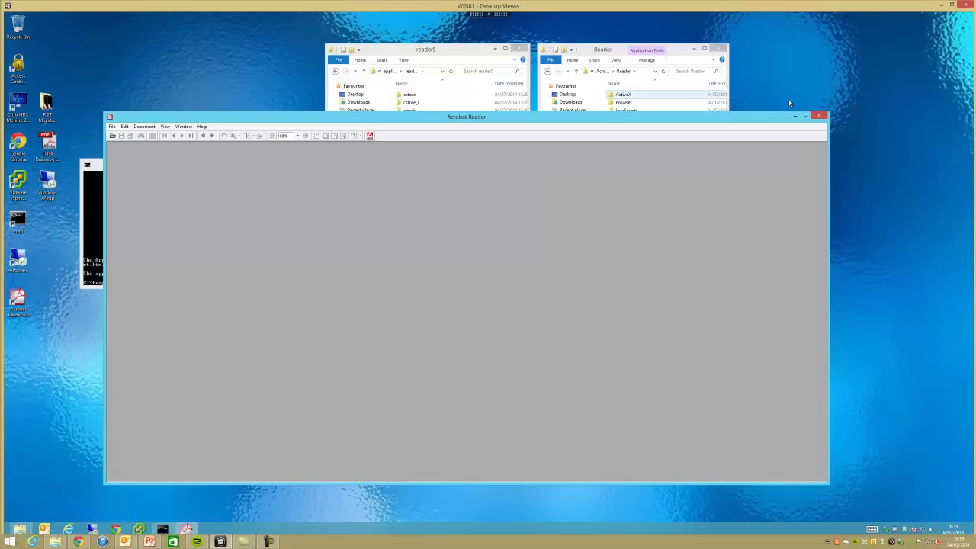
pyautogui.click(819, 116)
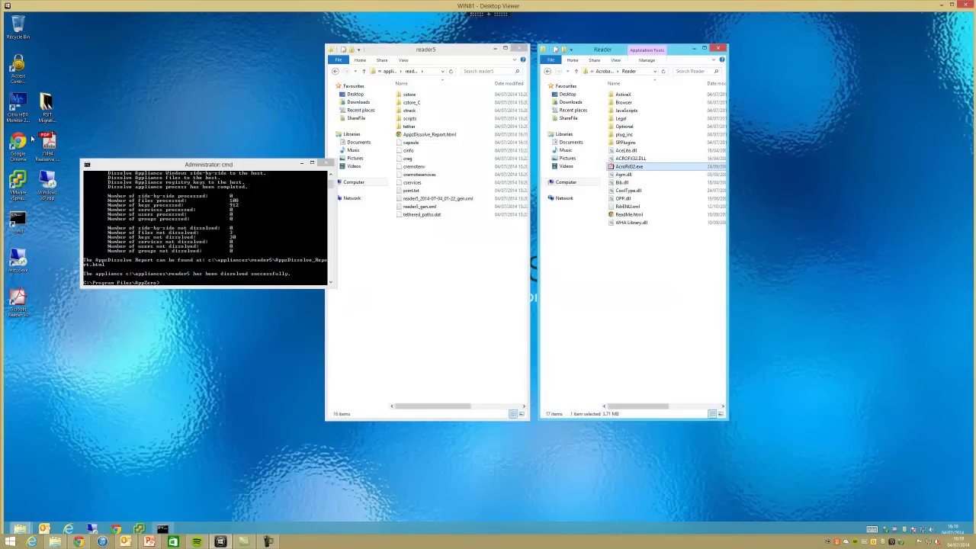
pyautogui.doubleClick(55, 144)
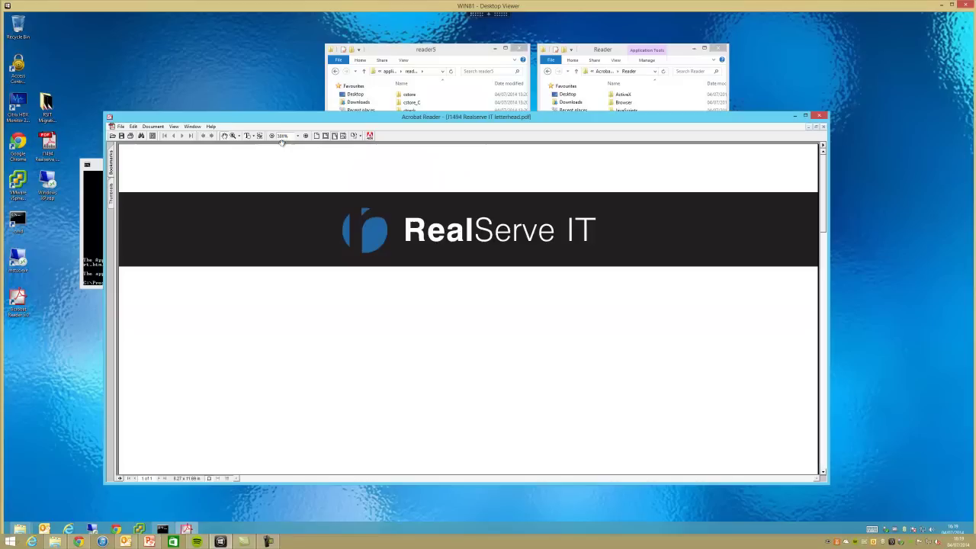
pyautogui.click(820, 116)
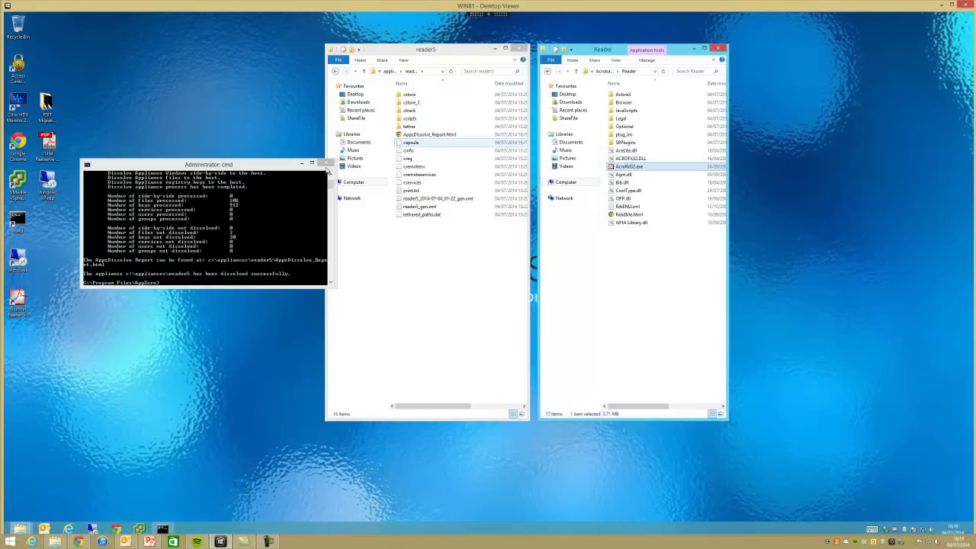
# - Open AppDissolve_Report.html and scroll through its 108 files and 912 registry keys
pyautogui.doubleClick(422, 135)
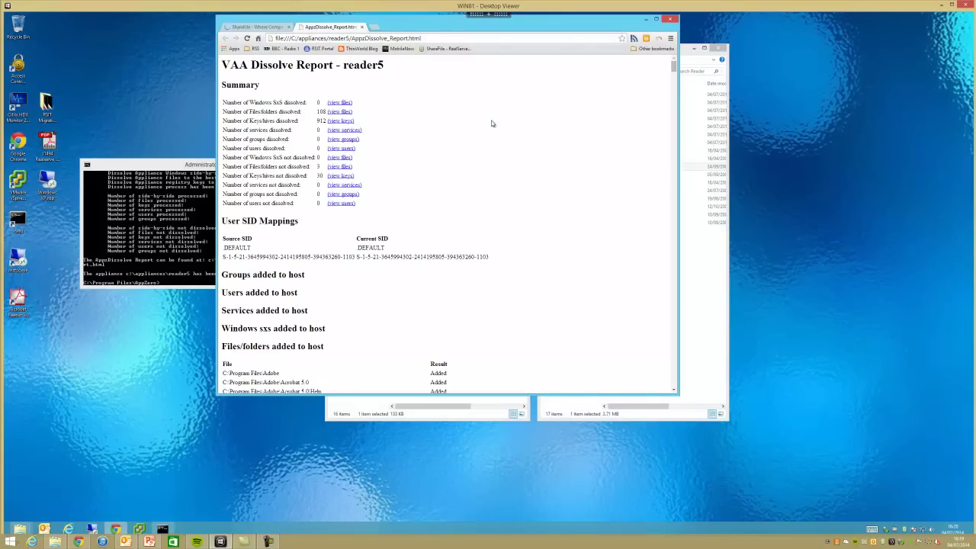
pyautogui.scroll(-20, 492, 123)
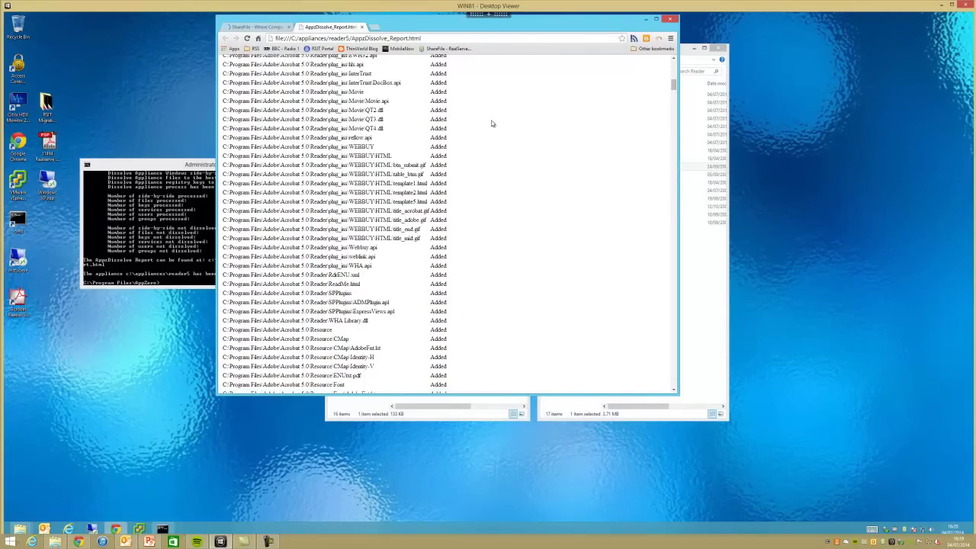
pyautogui.scroll(-20, 492, 123)
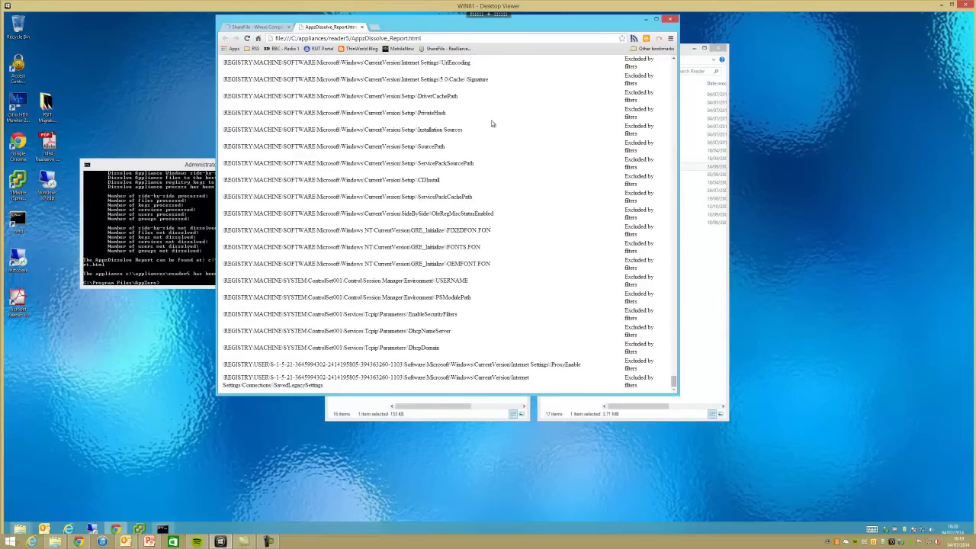
pyautogui.scroll(20, 492, 123)
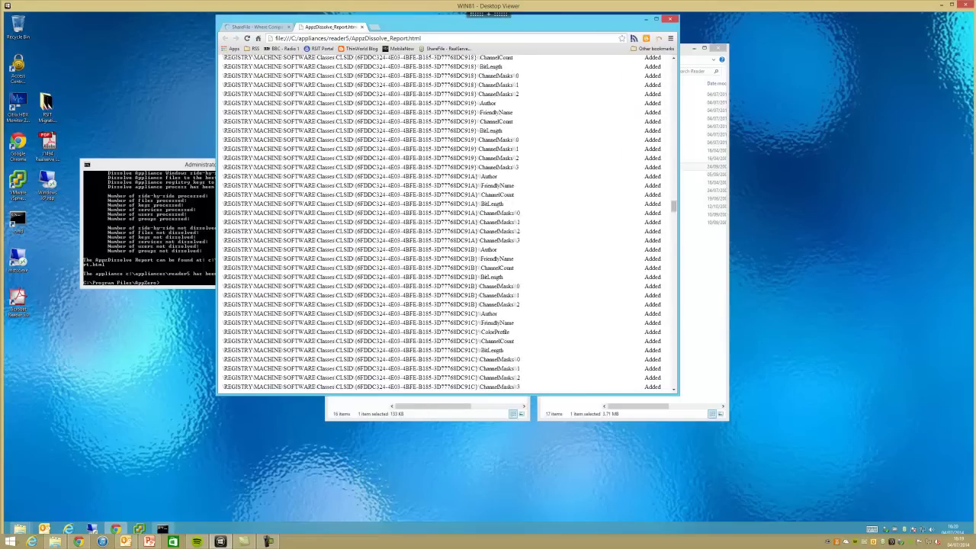